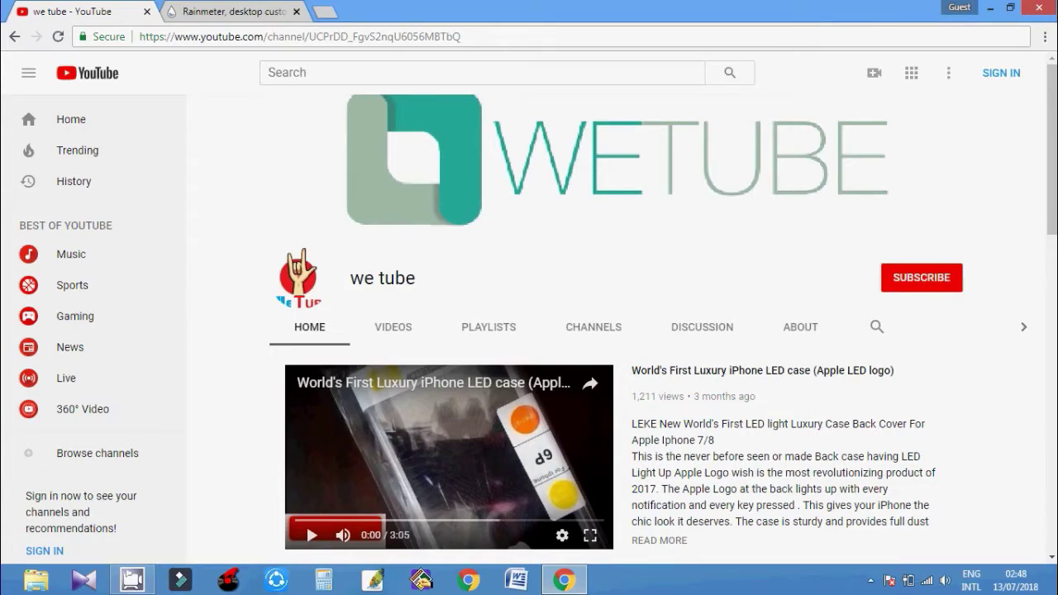
Leave the Rainmeter site in Chrome and open the desktop Rain meter folder, selecting both files.
key(ctrl+Tab)
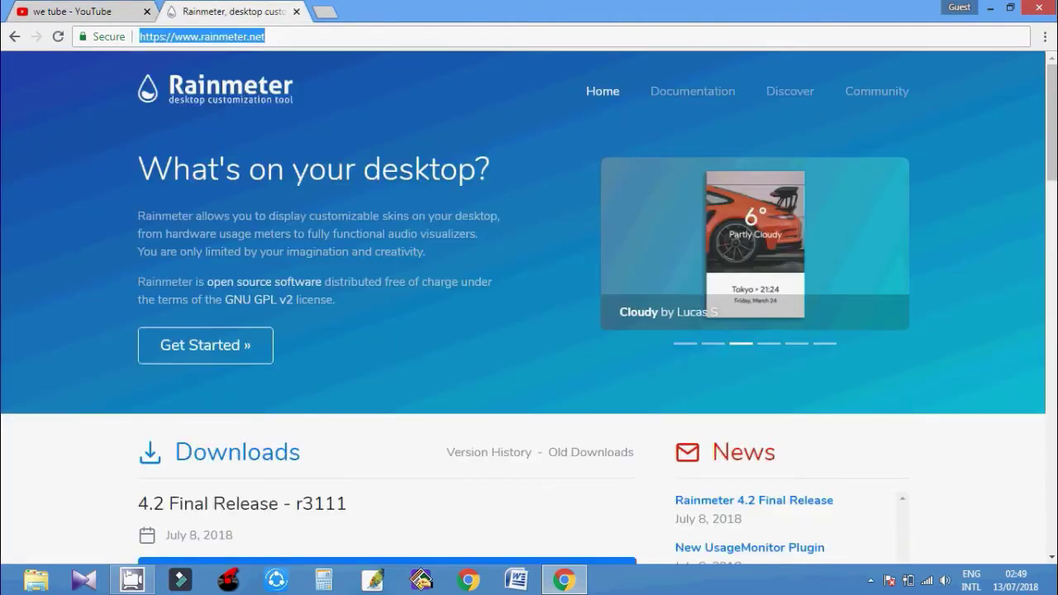
key(super+d)
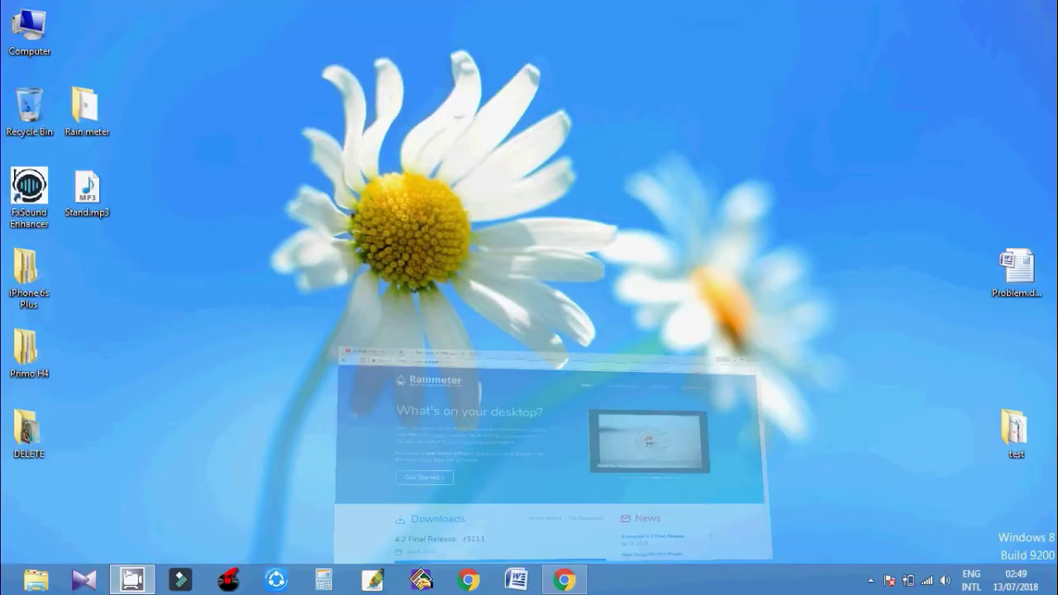
double_click(87, 109)
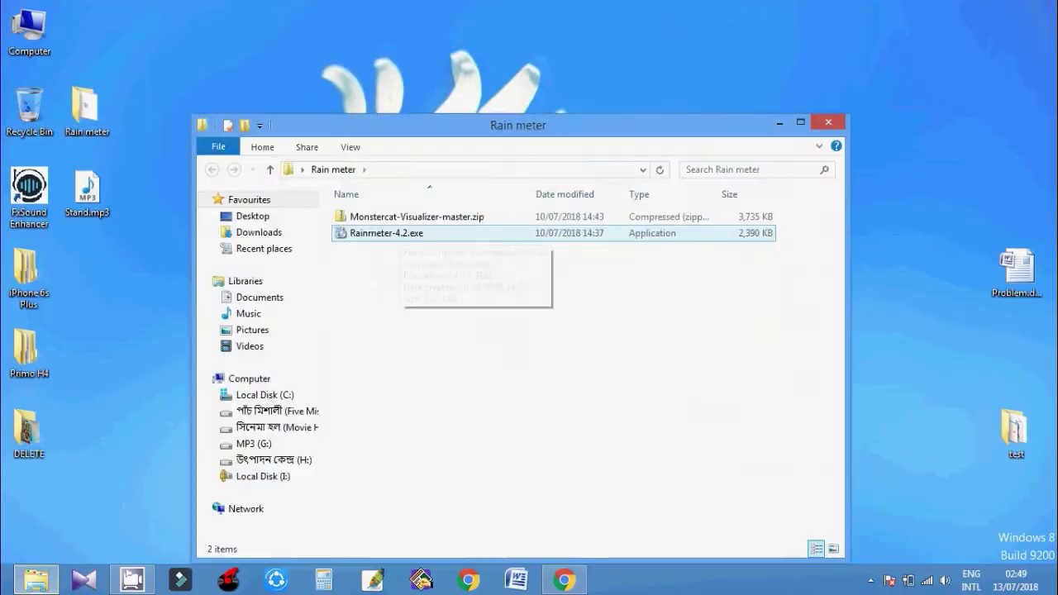
drag(482, 284, 355, 205)
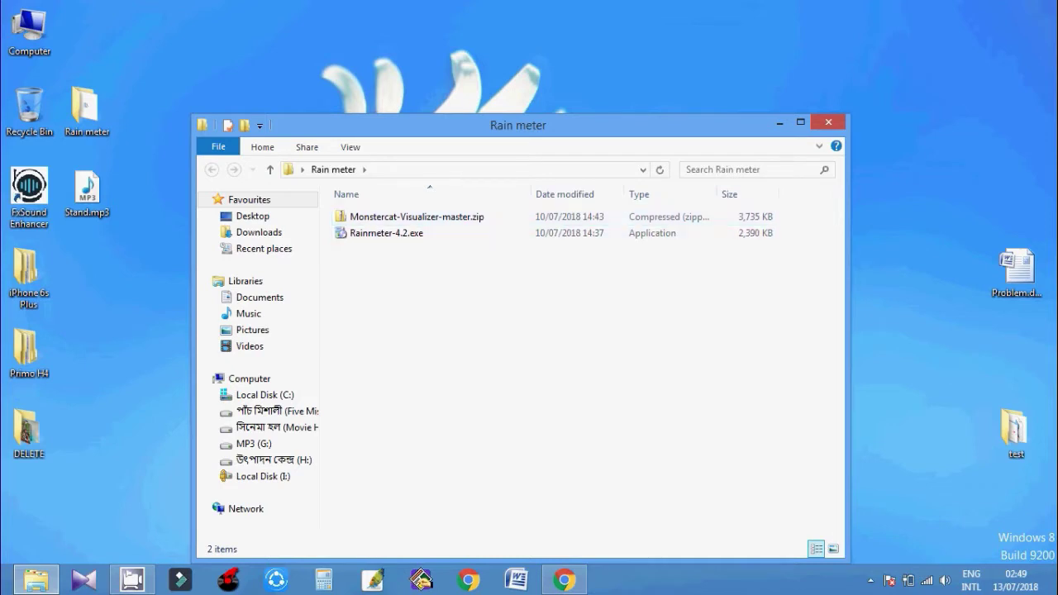
Run Rainmeter-4.2.exe and install it in English as a standard installation.
double_click(386, 233)
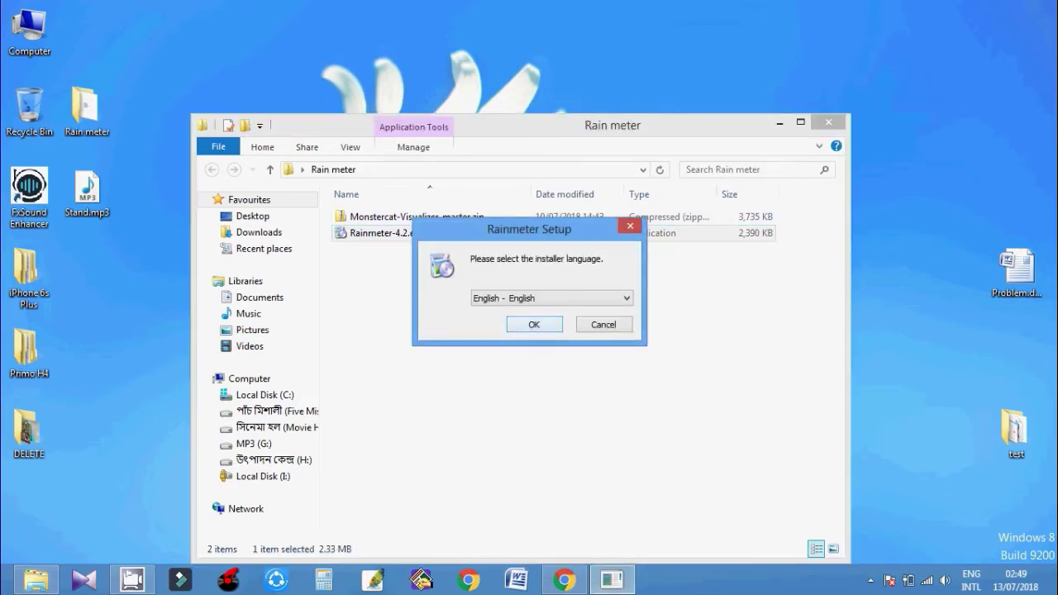
key(Return)
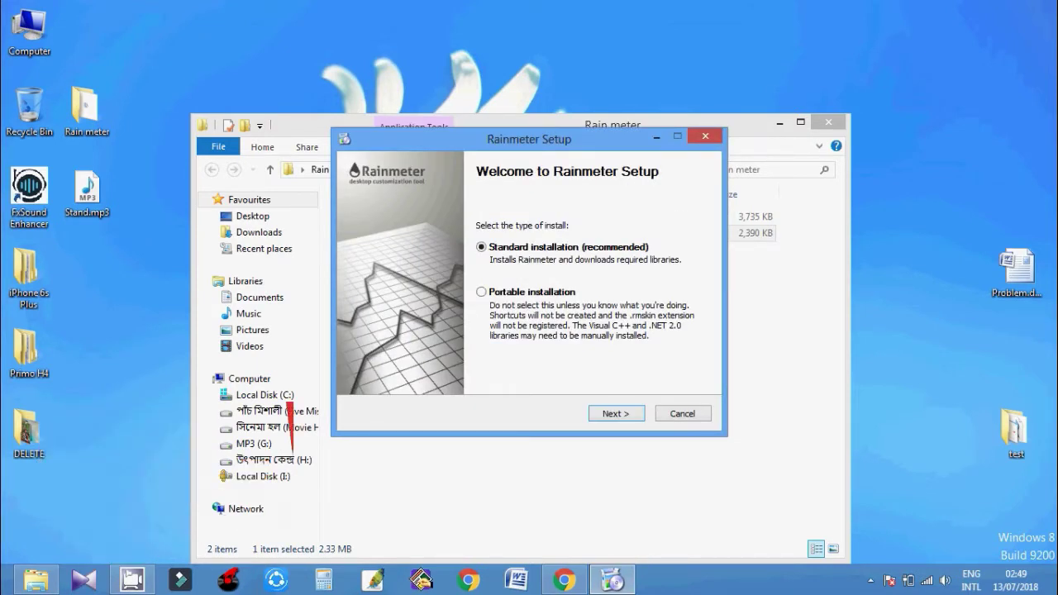
key(Return)
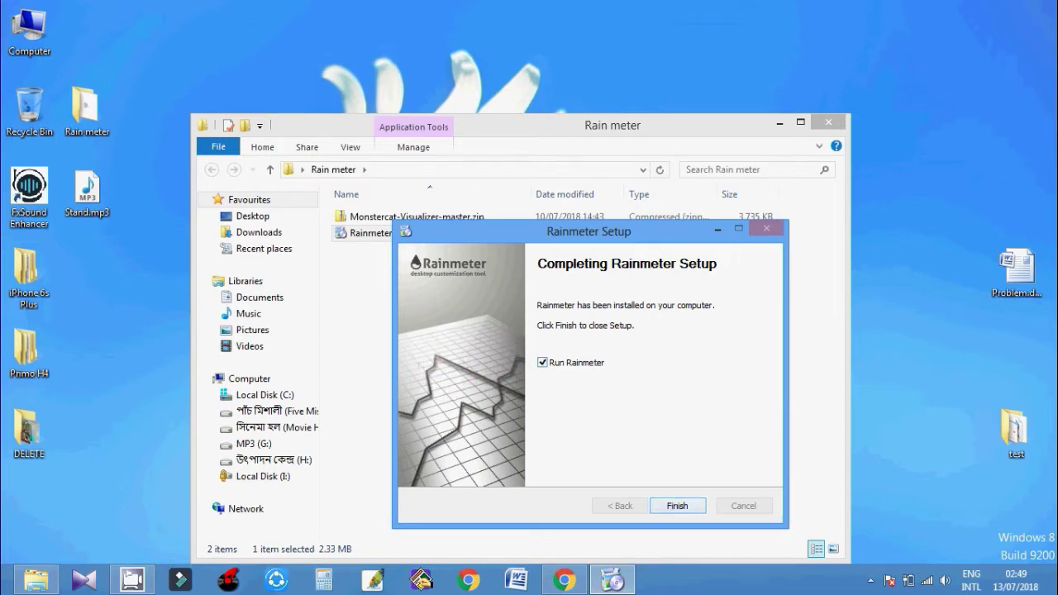
Finish setup so Rainmeter starts, then refresh the desktop.
key(Return)
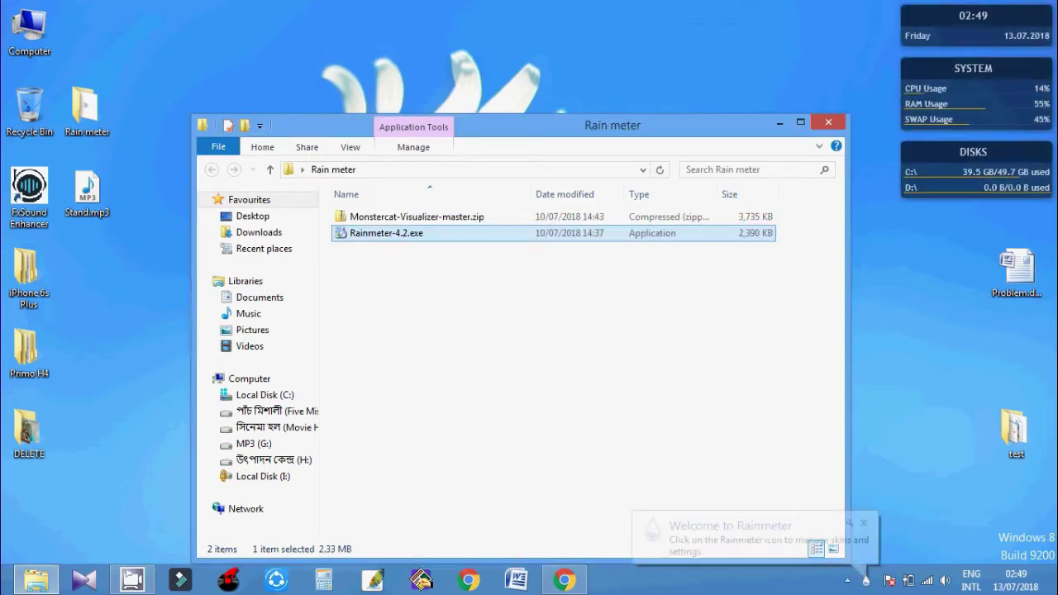
key(super+d)
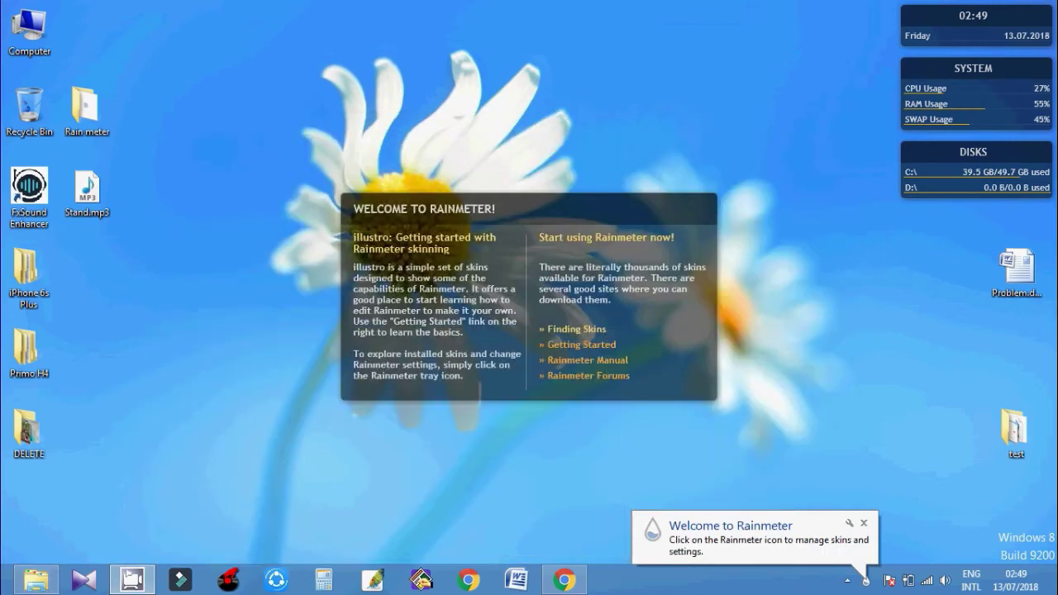
right_click(701, 93)
click(734, 137)
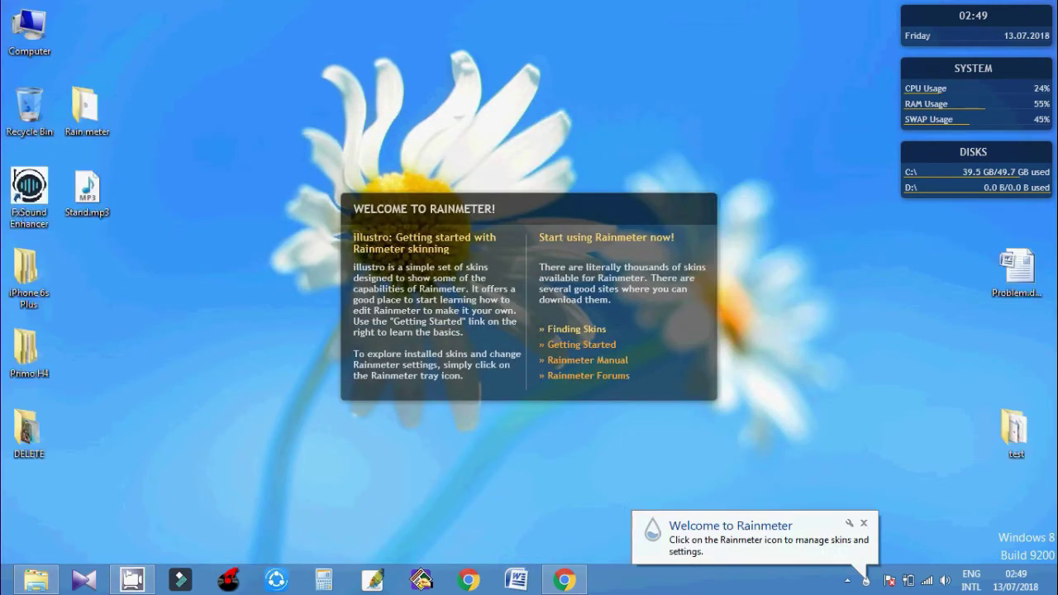
Unload the Welcome to Rainmeter skin and refresh the desktop.
right_click(638, 204)
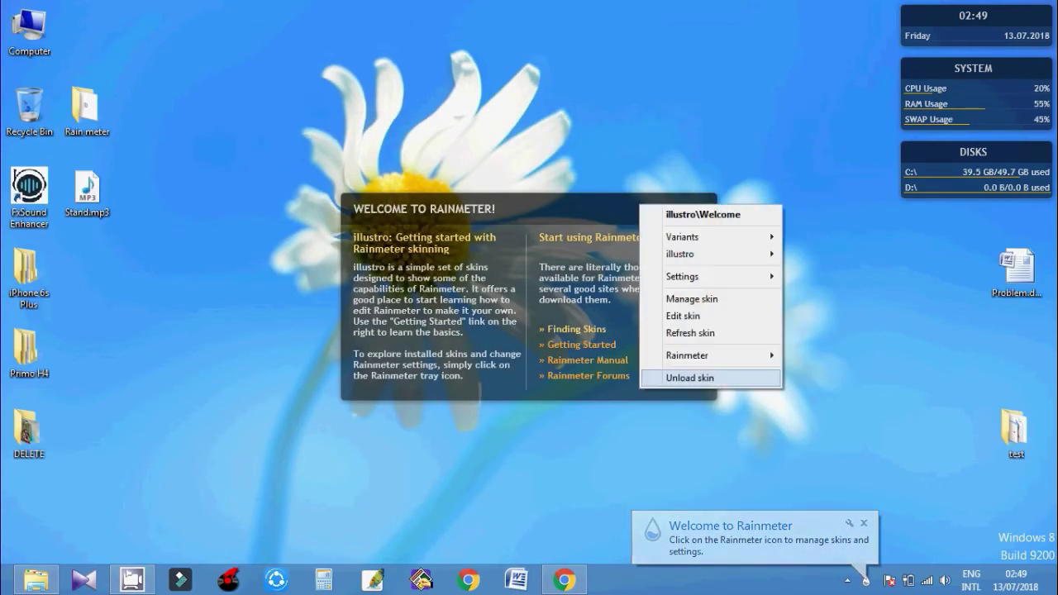
click(682, 375)
right_click(624, 235)
click(664, 276)
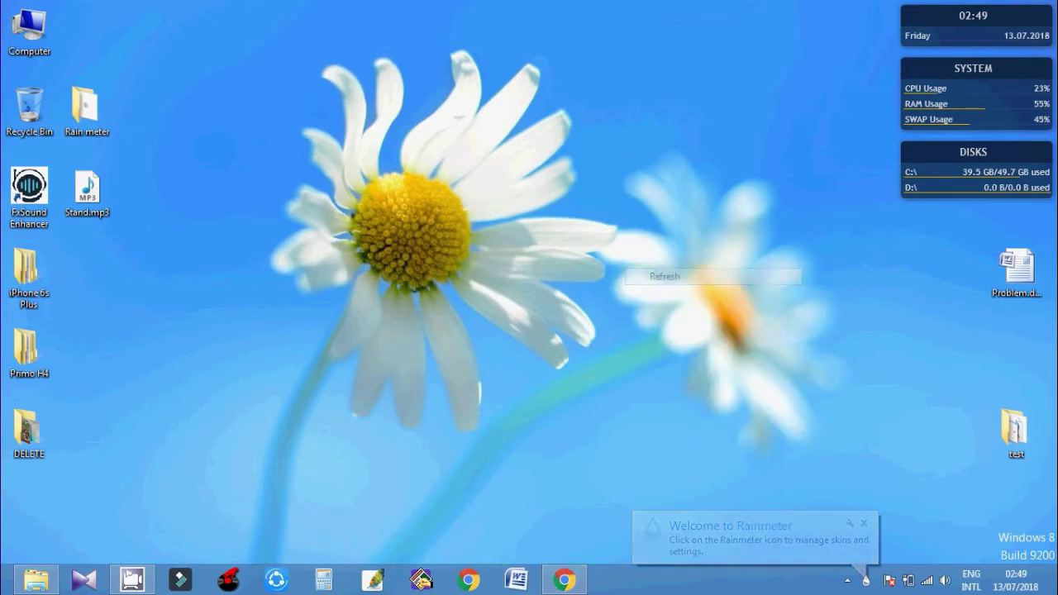
Extract Monstercat-Visualizer-master.zip into the Rain meter folder and select the extracted folder.
double_click(87, 108)
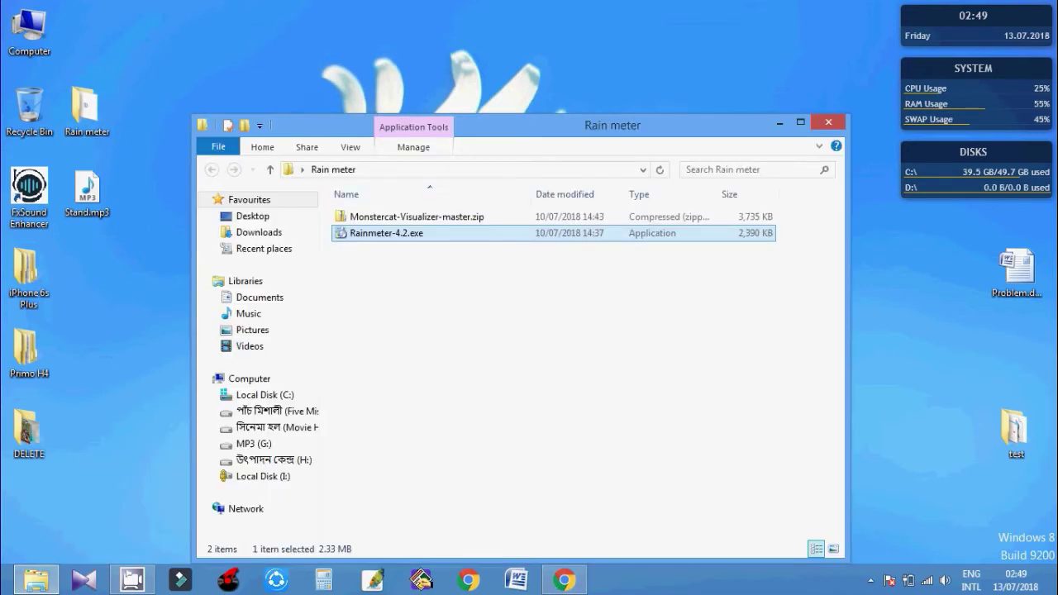
click(413, 217)
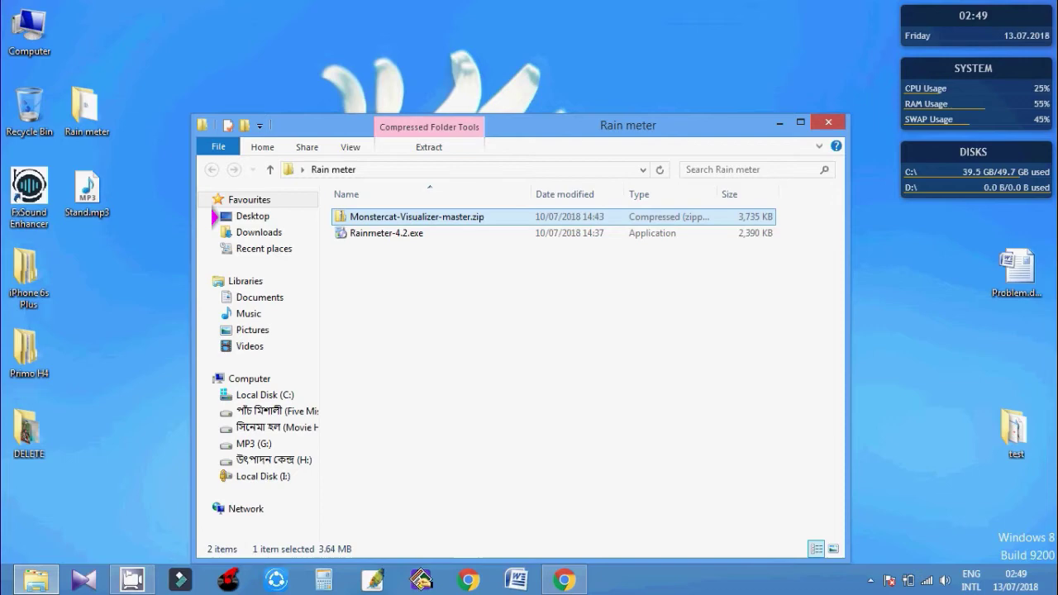
right_click(413, 219)
mouse_move(449, 319)
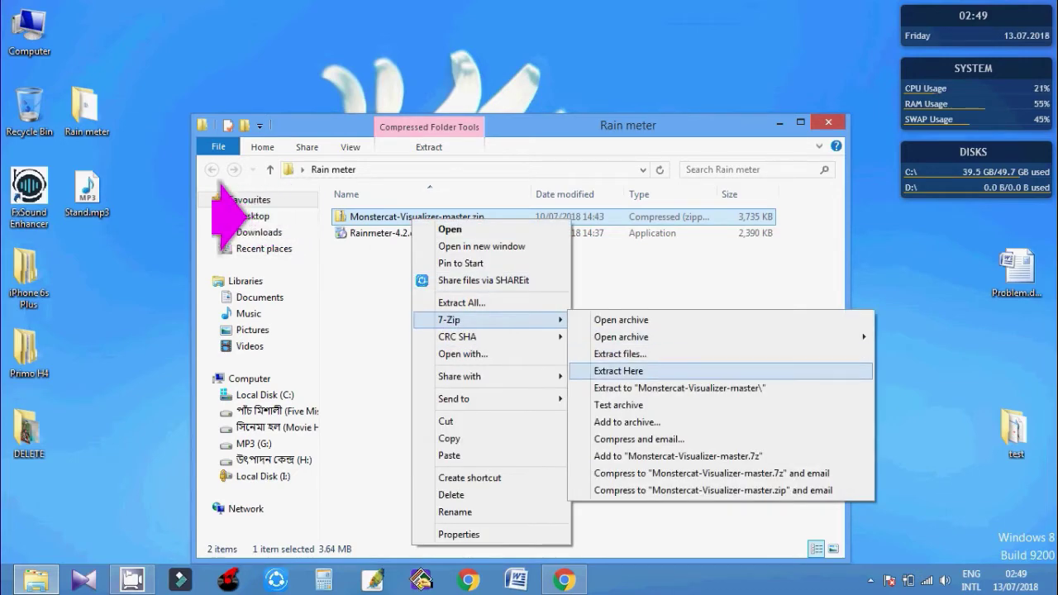
click(618, 371)
right_click(428, 314)
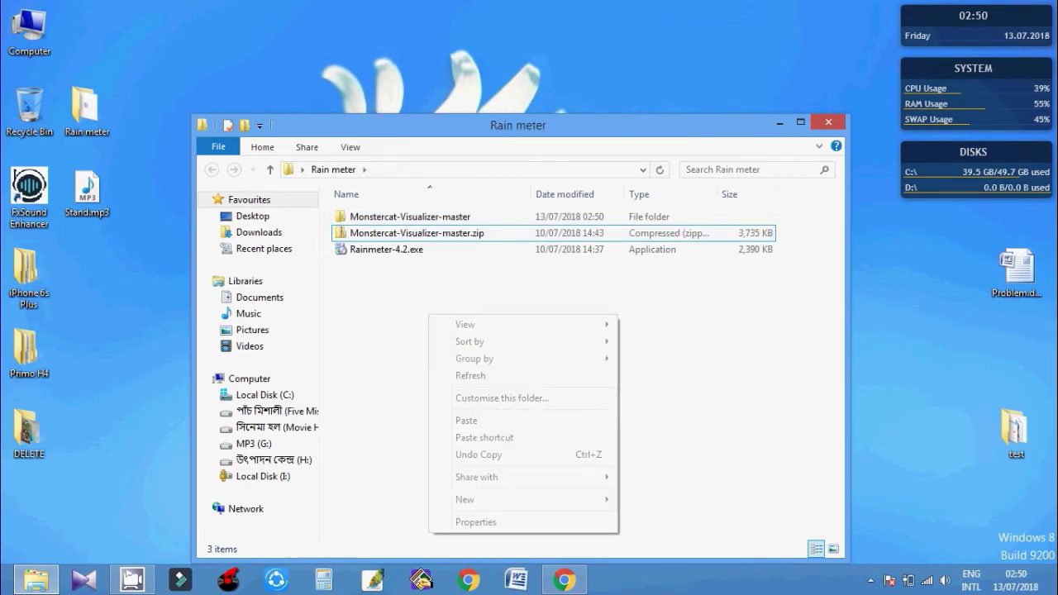
click(462, 373)
click(409, 217)
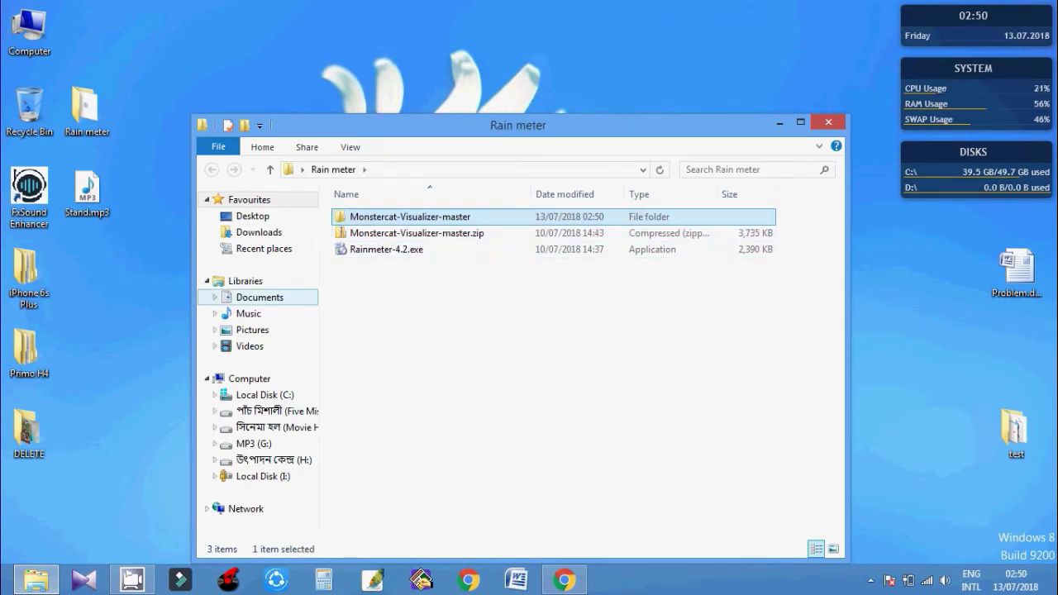
Paste the Monstercat-Visualizer-master folder into Documents\Rainmeter\Skins.
click(259, 296)
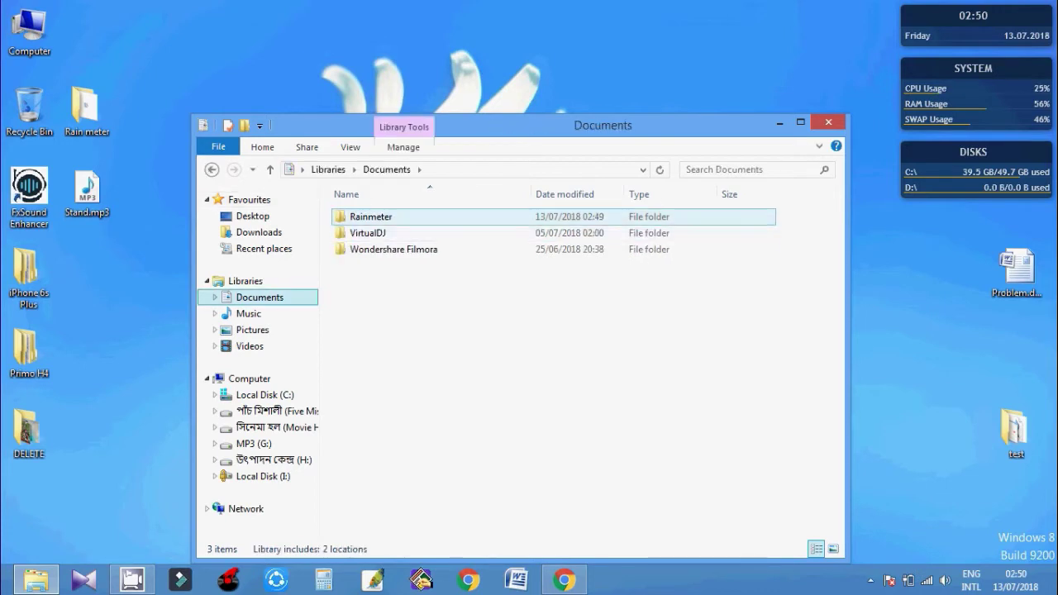
double_click(370, 217)
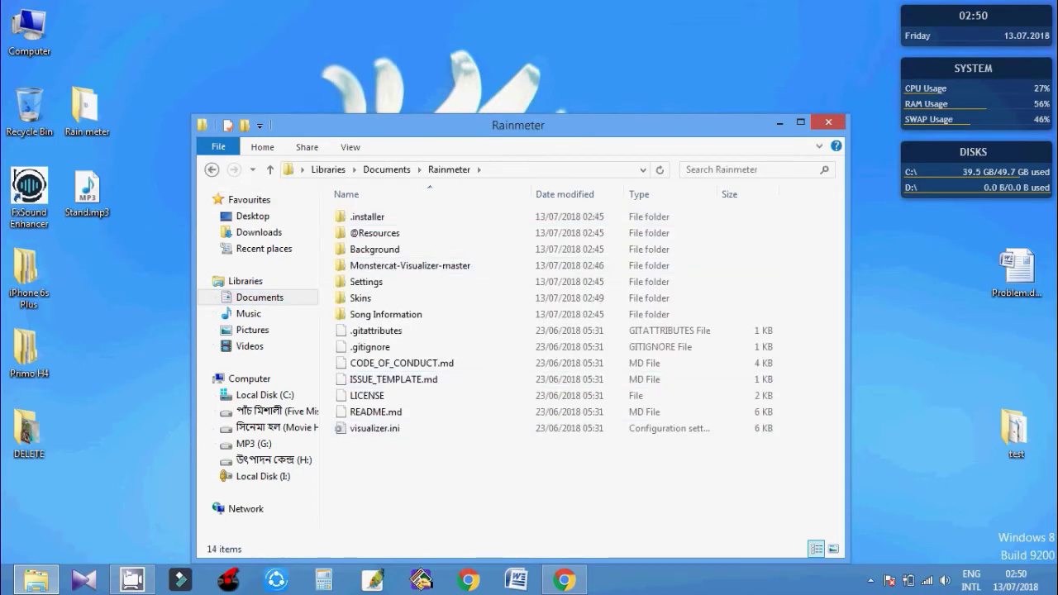
double_click(360, 297)
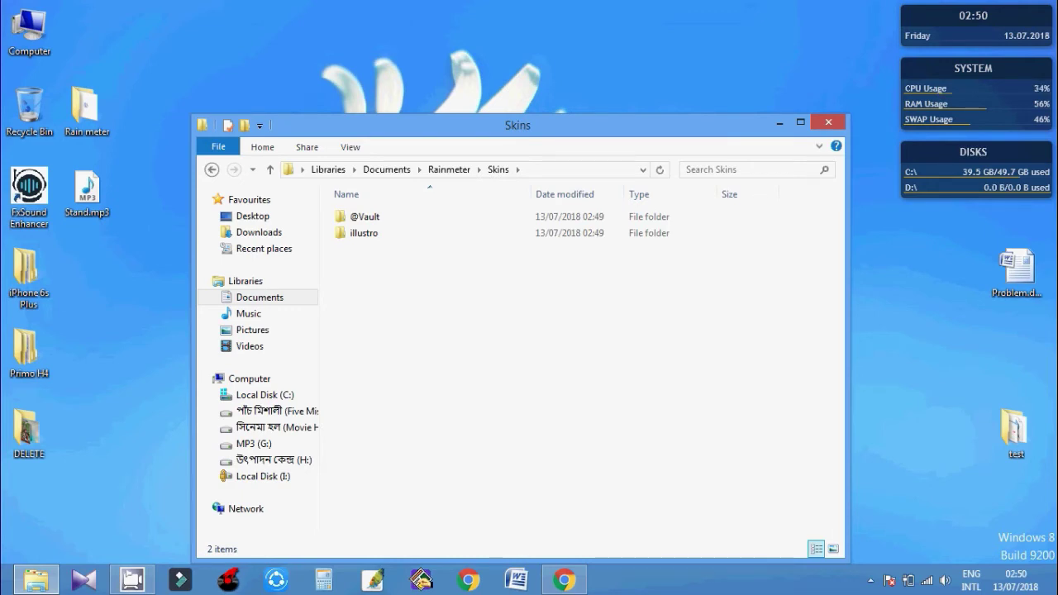
key(ctrl+v)
right_click(431, 355)
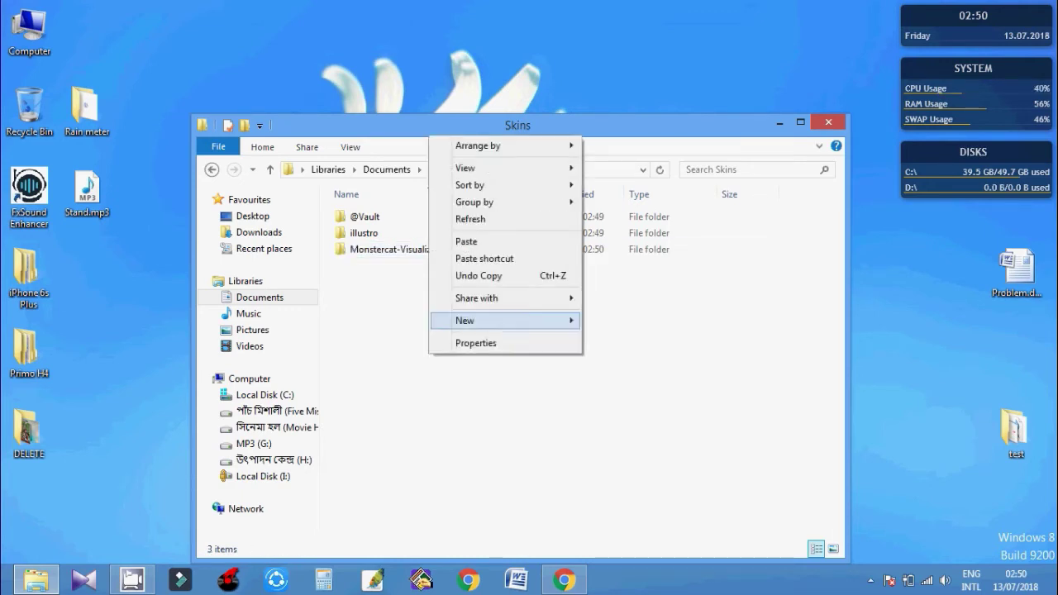
key(Escape)
Refresh all skins in Manage Rainmeter and load Monstercat-Visualizer-master's visualizer.ini.
key(alt+F4)
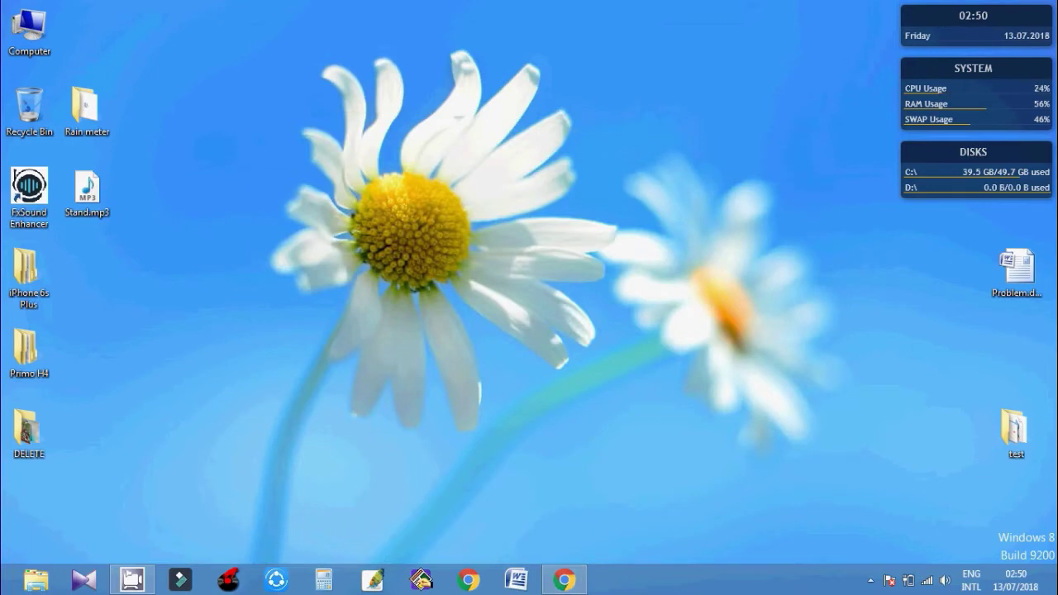
click(871, 580)
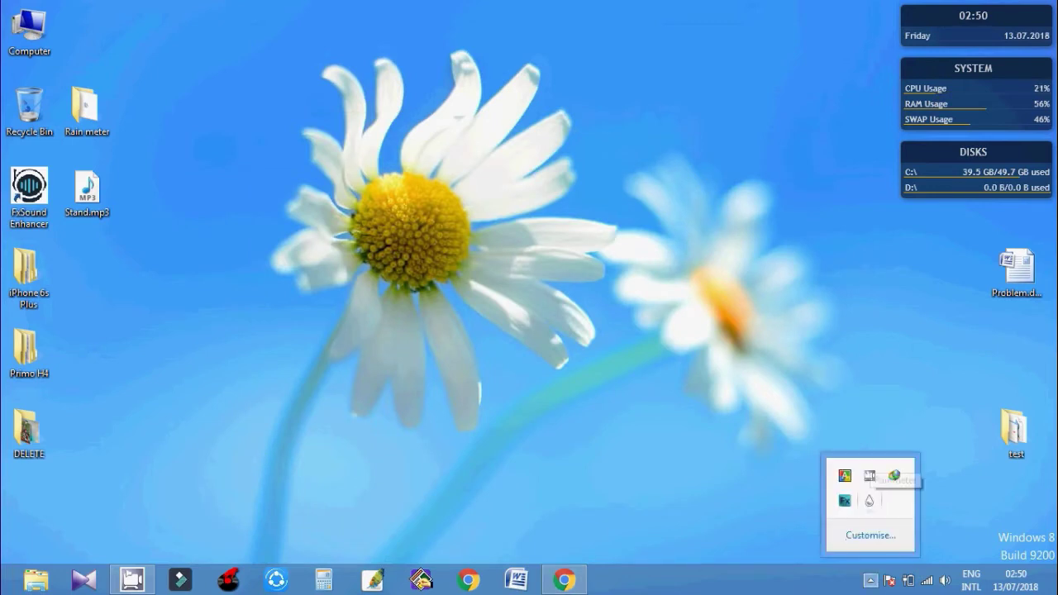
click(869, 501)
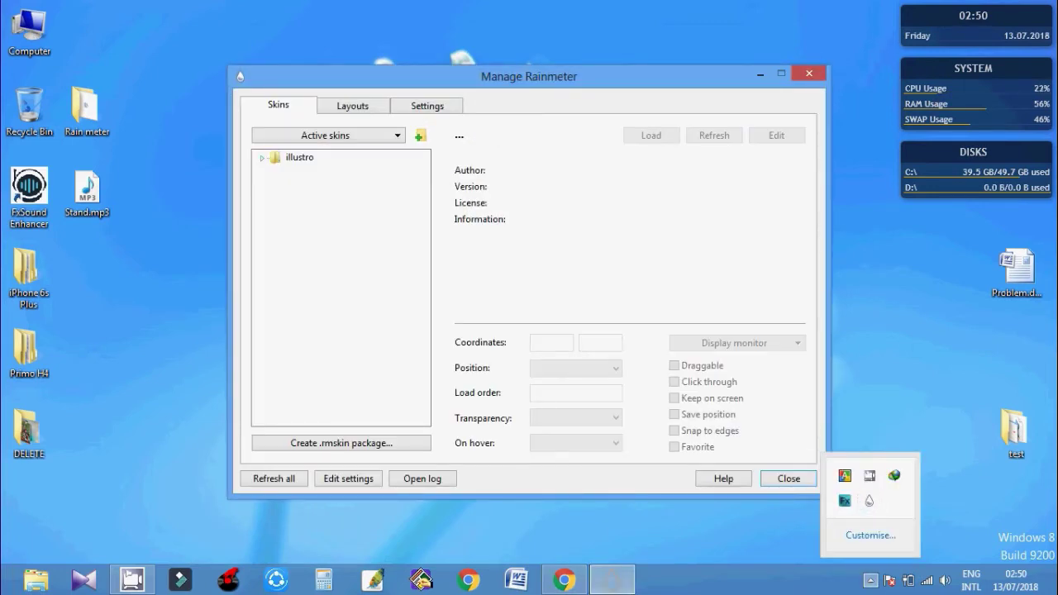
click(274, 479)
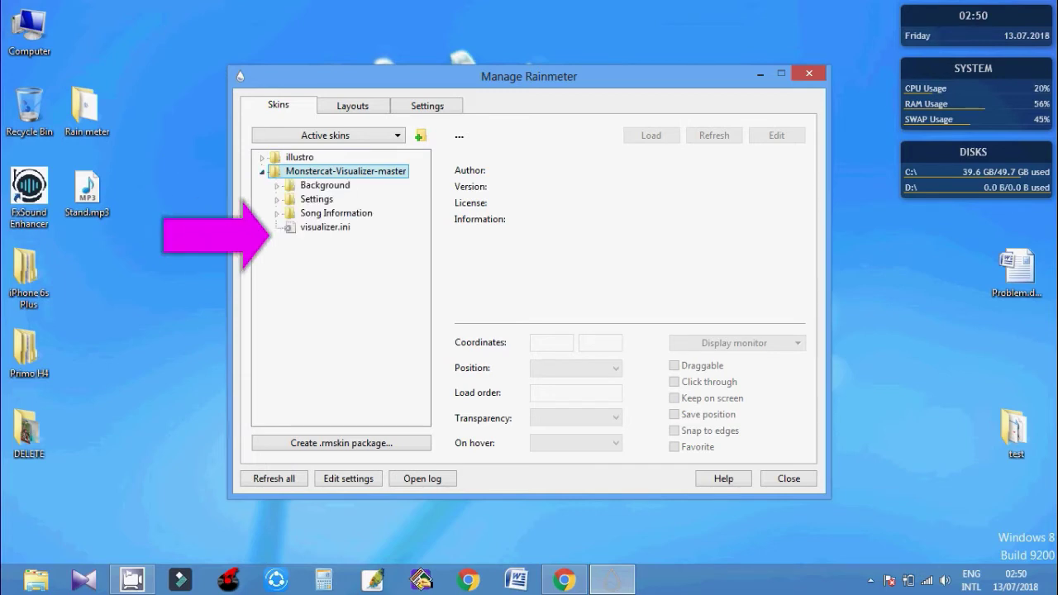
key(Down)
key(Down)
key(Down)
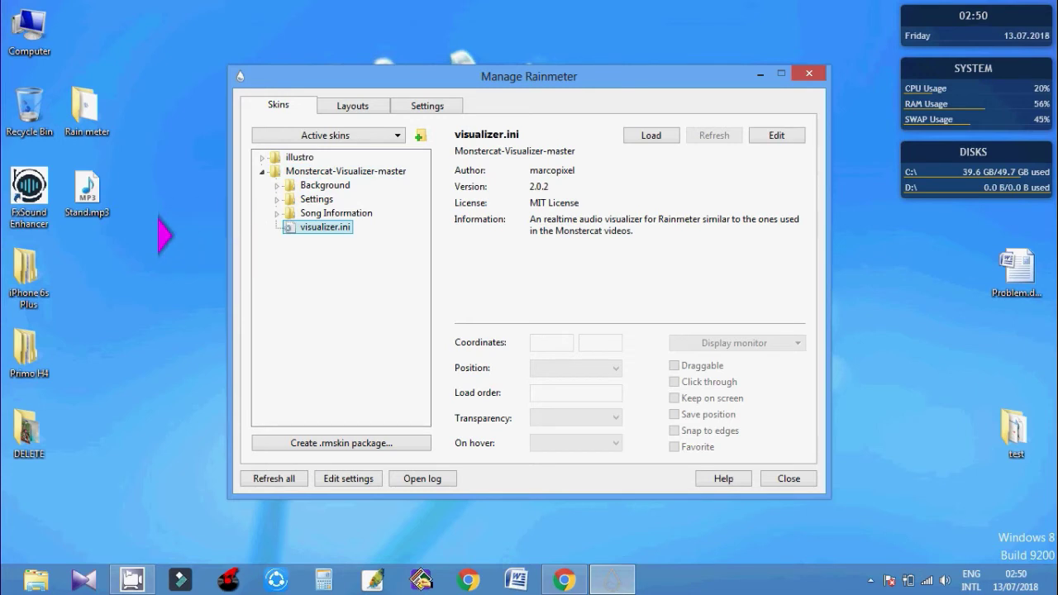
key(Tab)
key(Return)
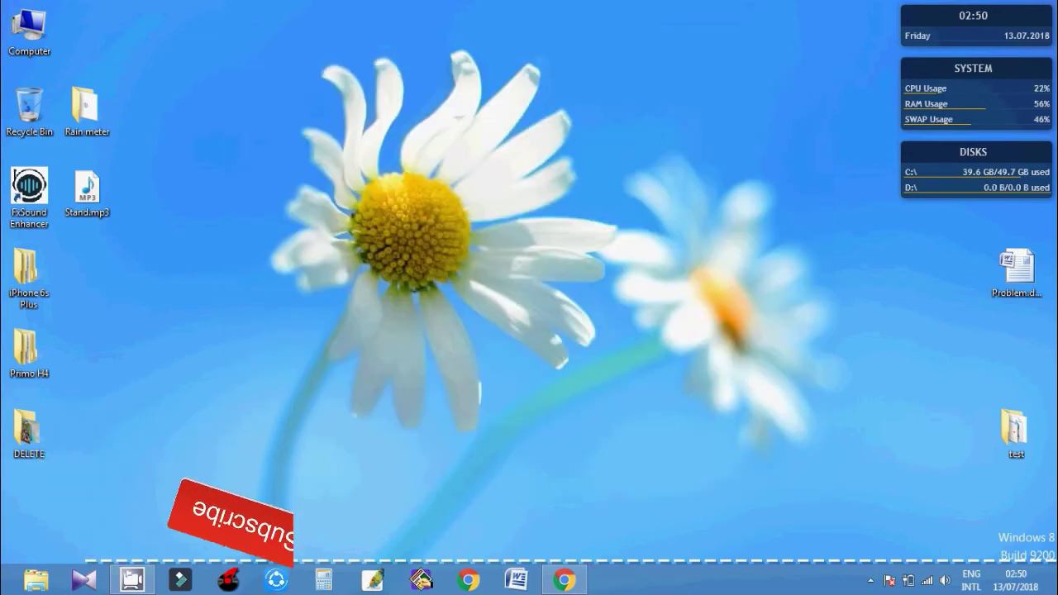
Refresh the desktop, move Stand.mp3 to the top centre, and play it in Windows Media Player.
right_click(735, 72)
click(780, 113)
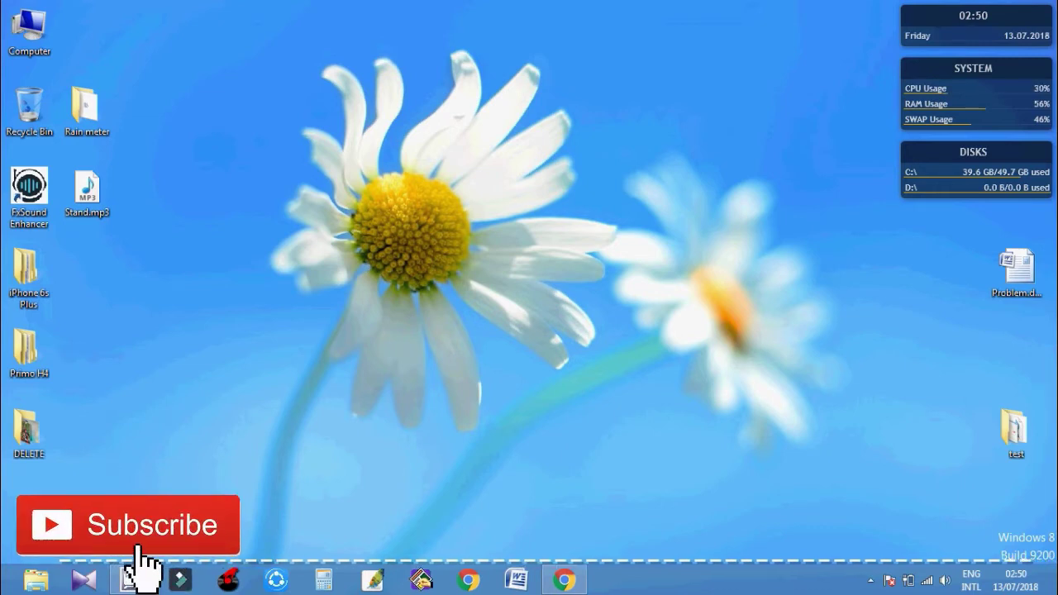
drag(87, 190, 552, 111)
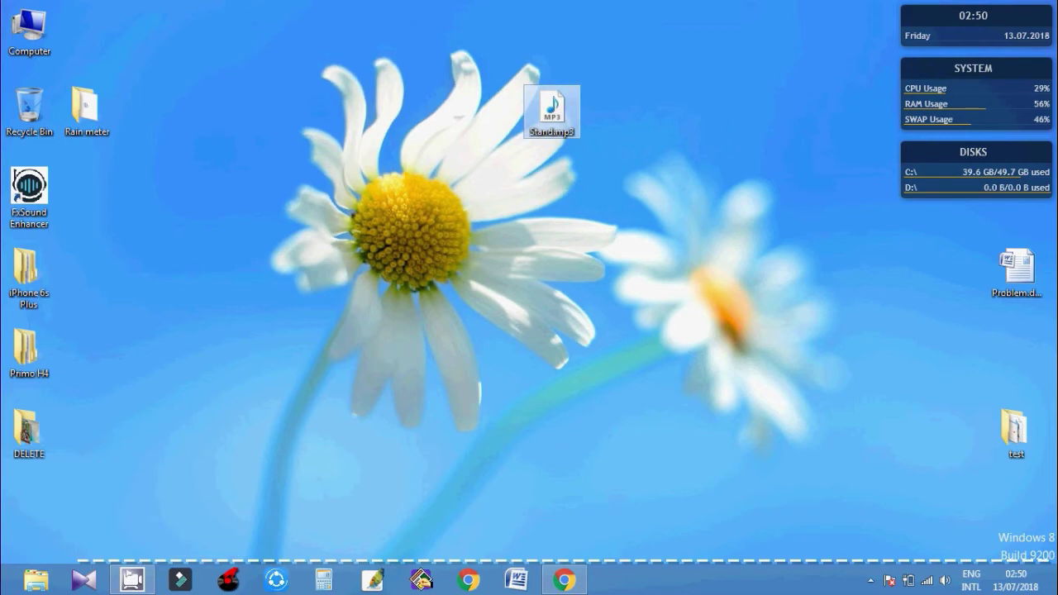
key(Return)
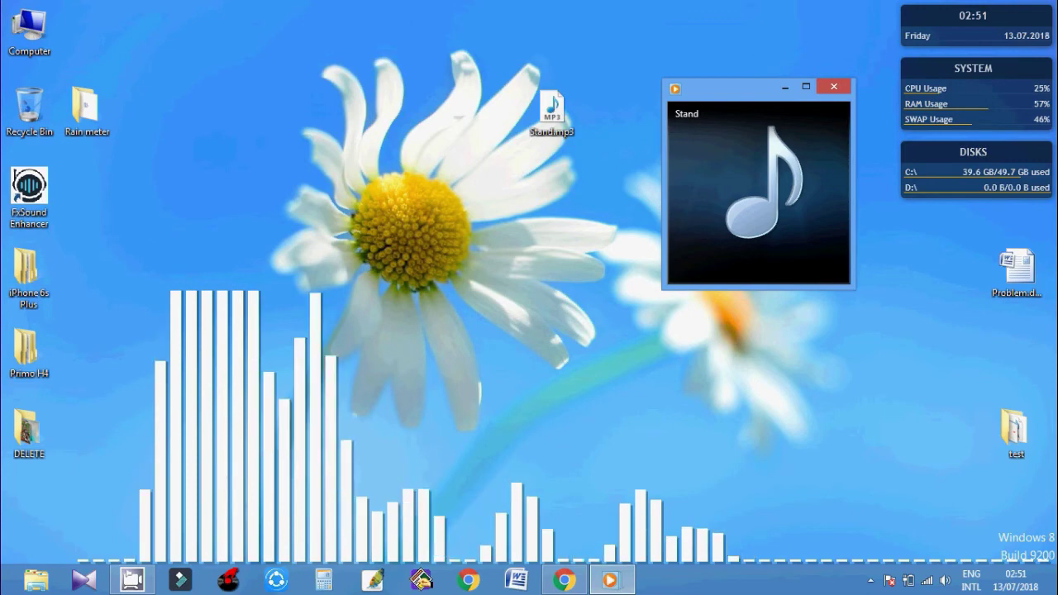
View the visualizer.ini code in Notepad via Edit skin, then bring up the visualizer's actions again.
right_click(414, 279)
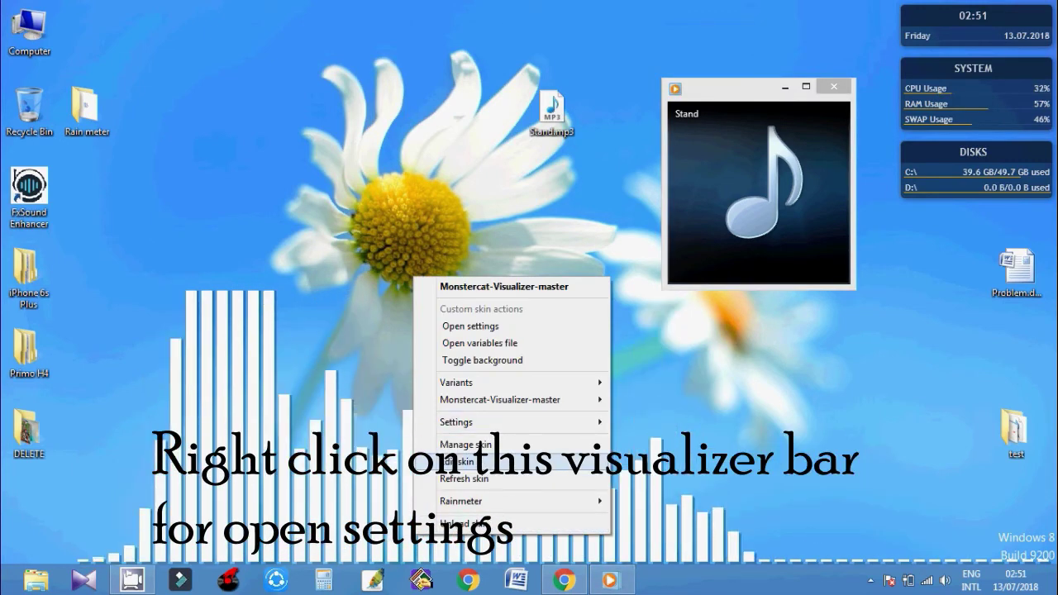
click(457, 461)
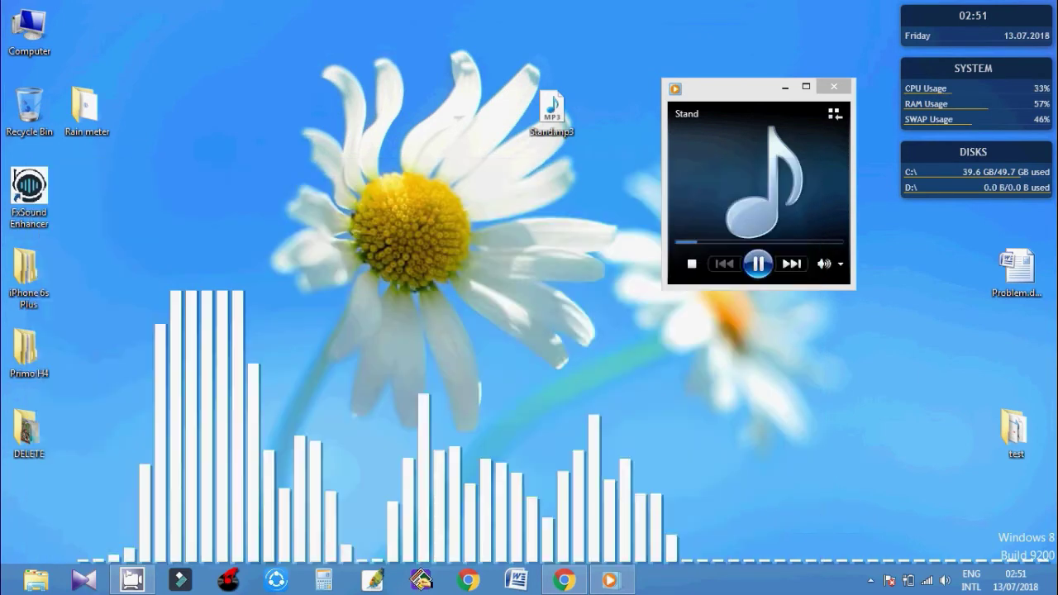
right_click(493, 248)
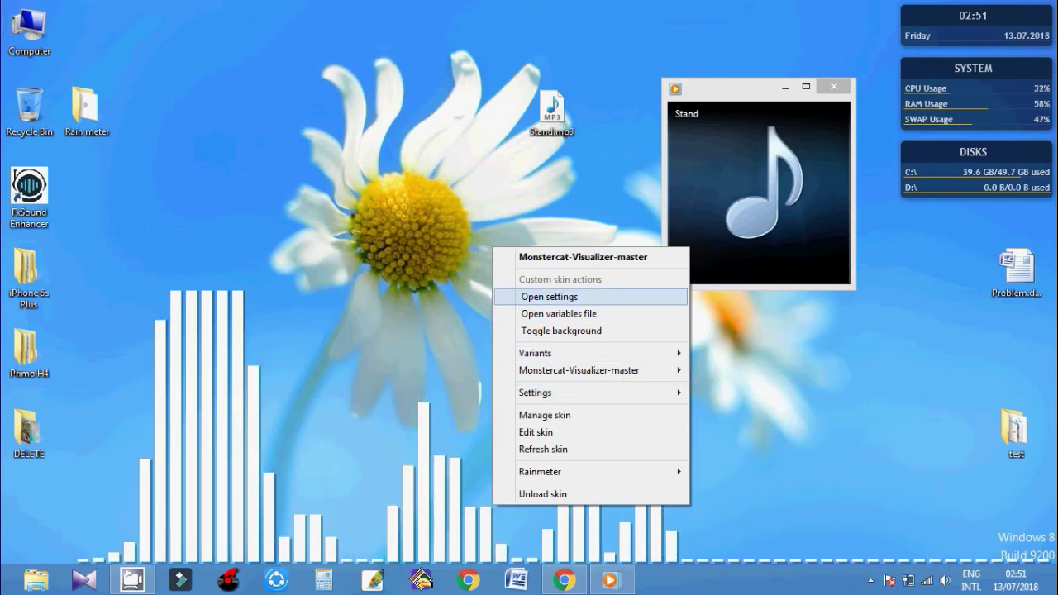
Browse the Monstercat settings pages and set the Styling skin colour to yellow.
click(549, 297)
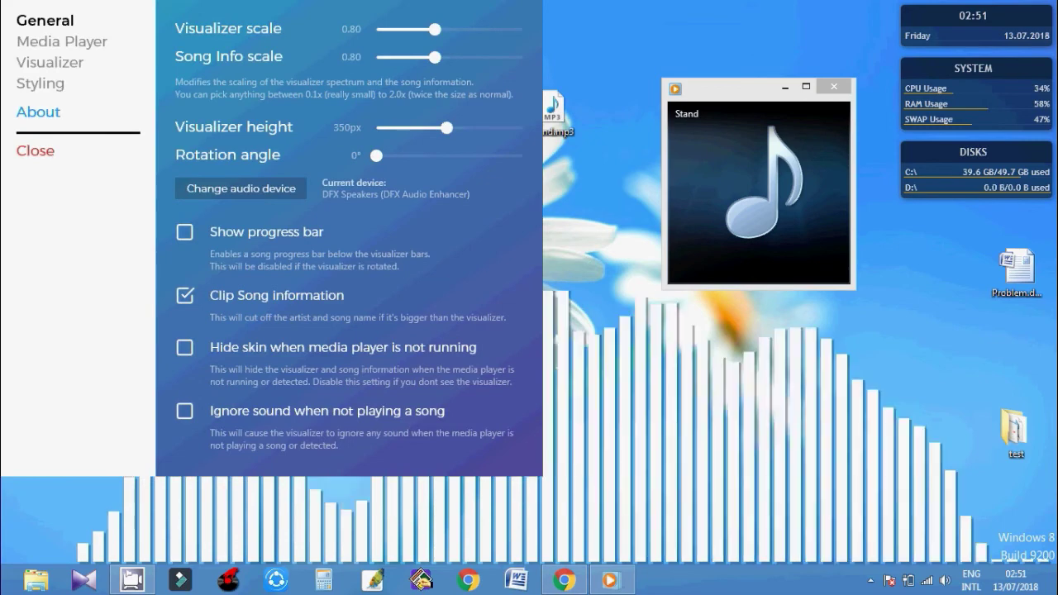
click(62, 41)
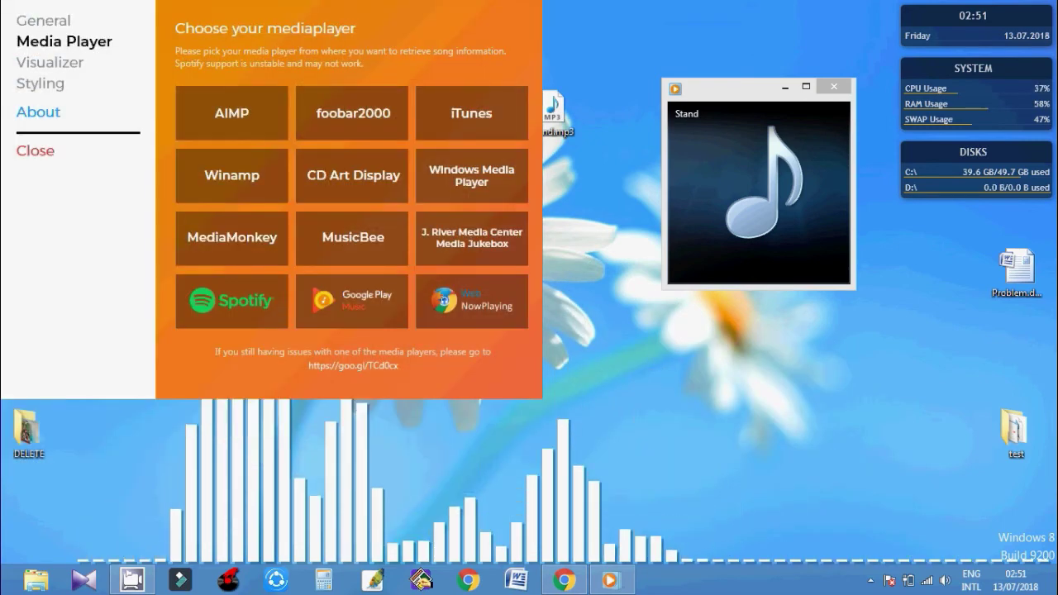
click(51, 62)
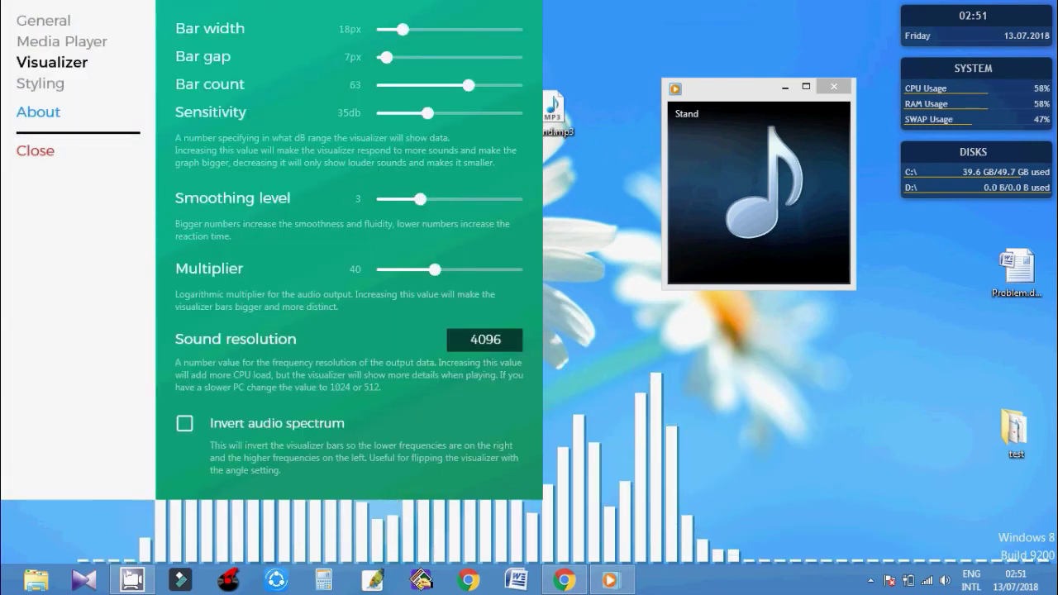
click(40, 83)
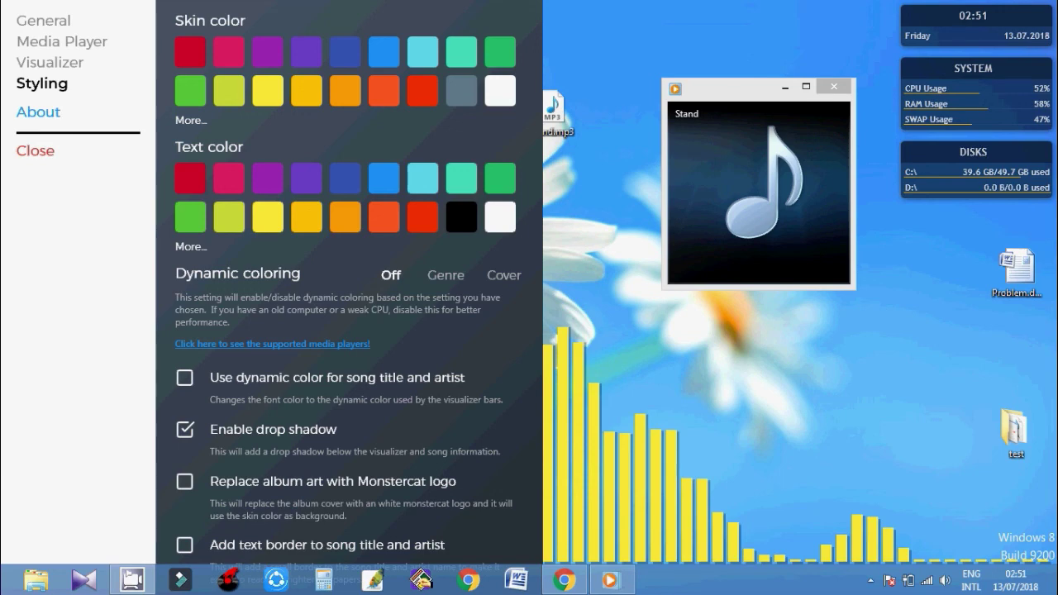
Dismiss the Monstercat settings panel to watch the yellow bars react to the music.
key(Escape)
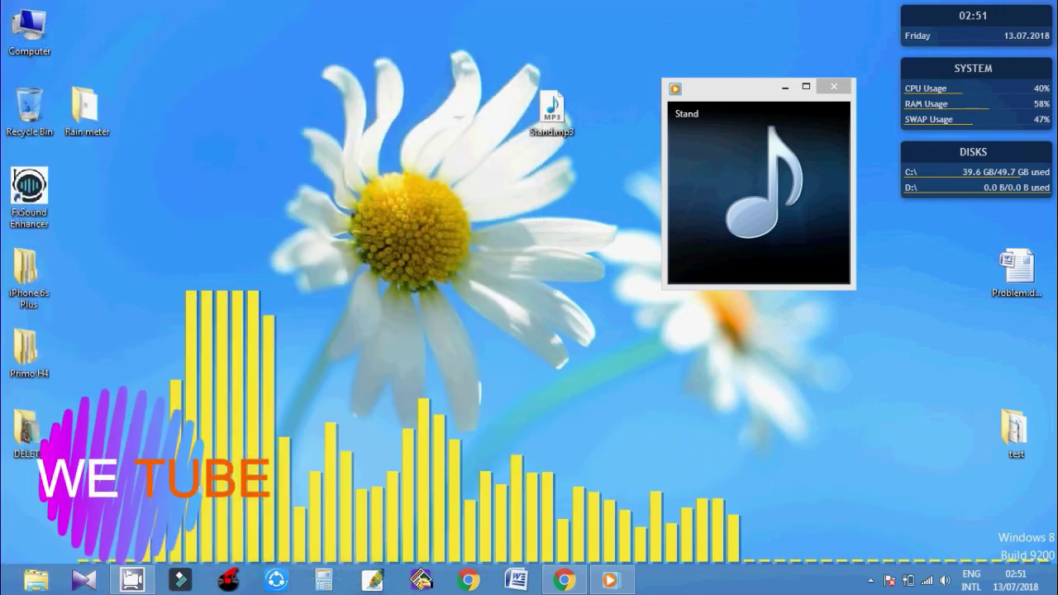